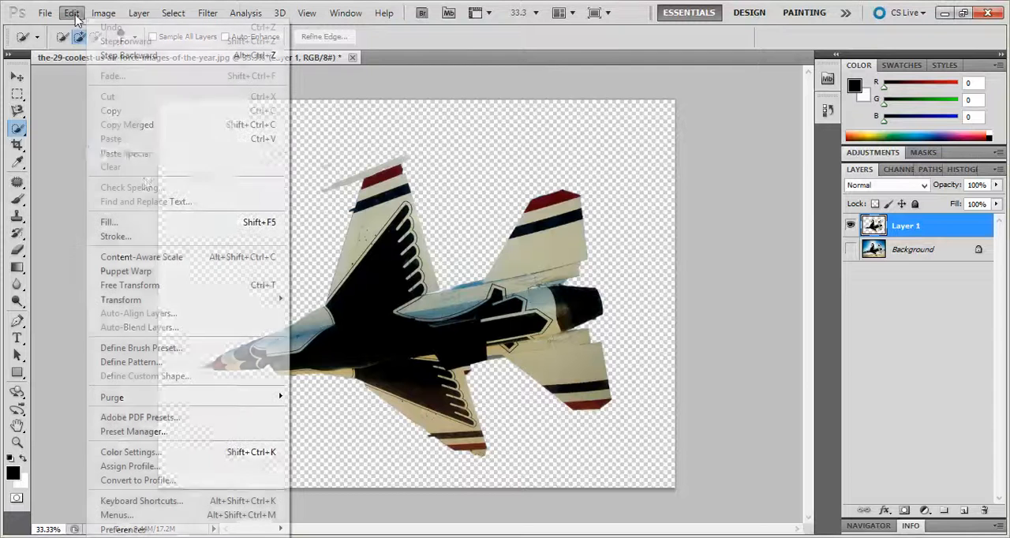
# Try scaling the jet on Layer 1 to about 93% width and 80% height, and discard the transform.
pyautogui.moveTo(150, 305)
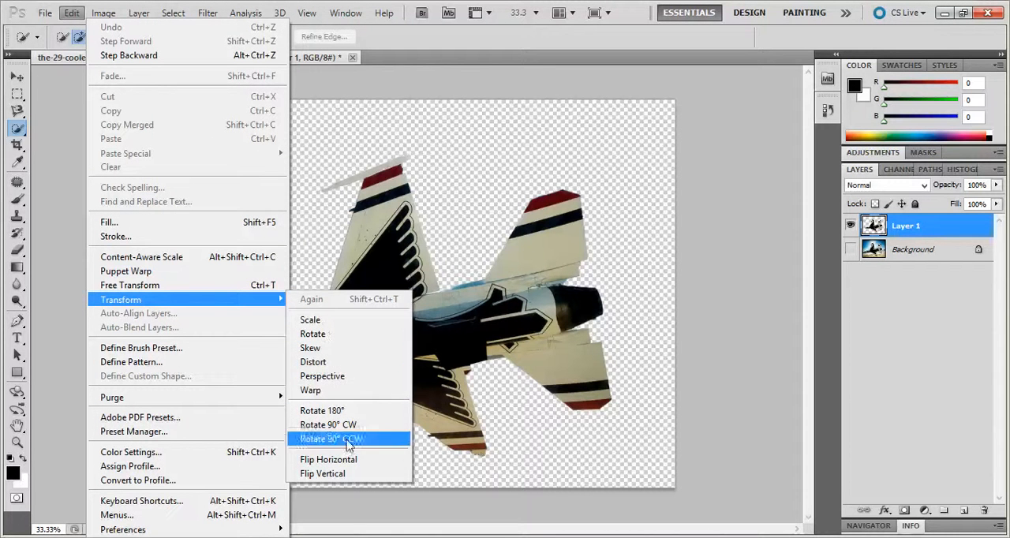
pyautogui.click(345, 325)
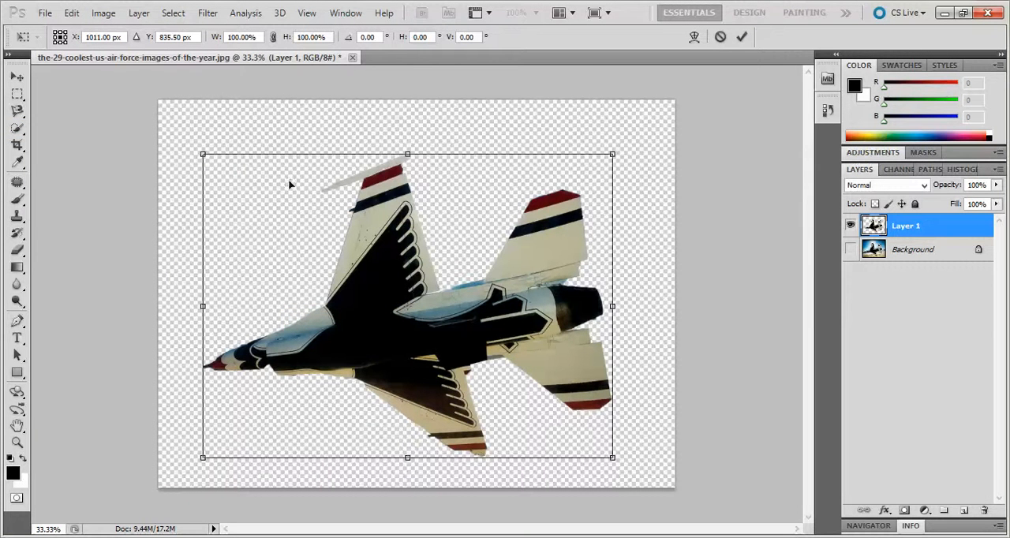
pyautogui.moveTo(198, 149); pyautogui.dragTo(236, 156)
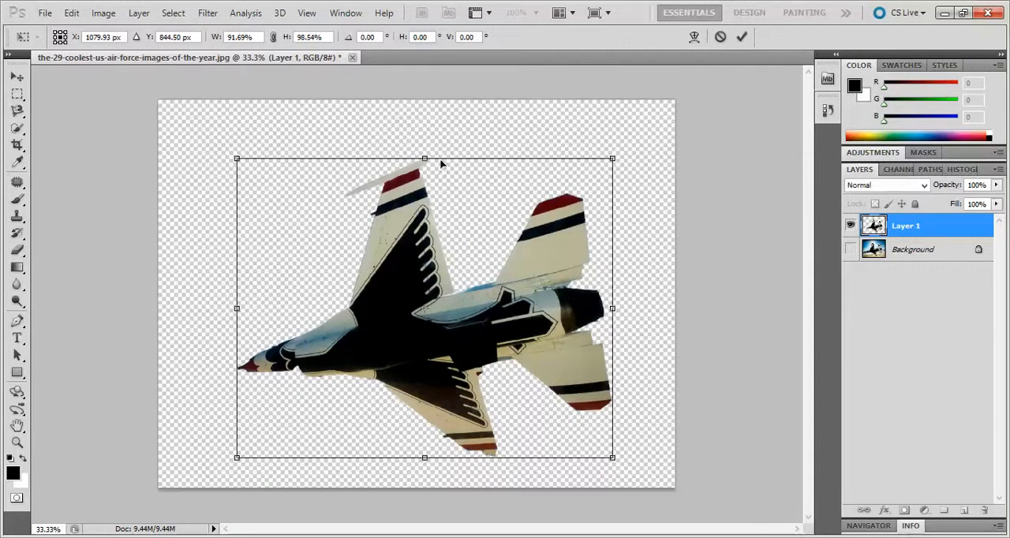
pyautogui.moveTo(235, 155); pyautogui.dragTo(232, 192)
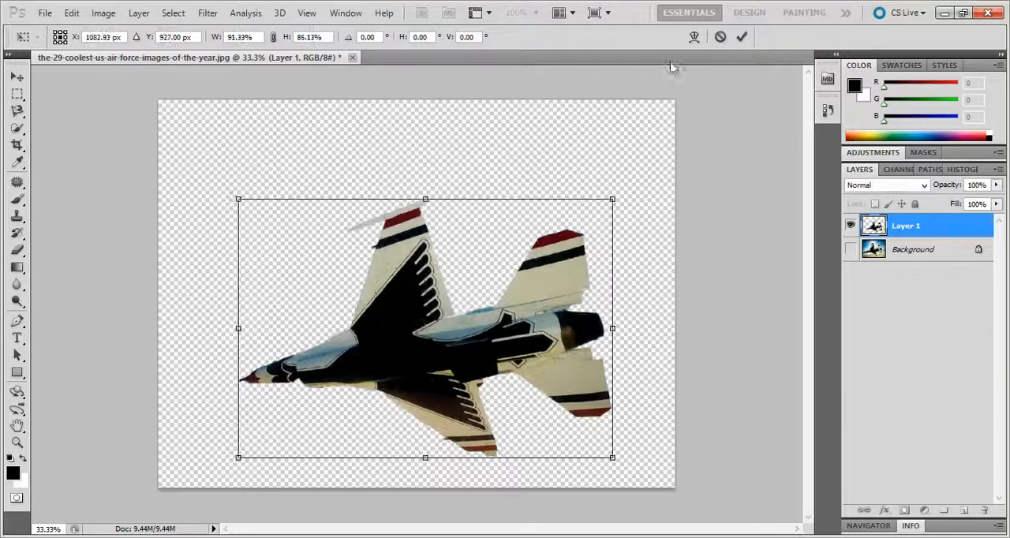
pyautogui.moveTo(426, 199)
pyautogui.mouseDown()
pyautogui.moveTo(425, 219)
pyautogui.moveTo(425, 198)
pyautogui.moveTo(418, 213)
pyautogui.mouseUp()
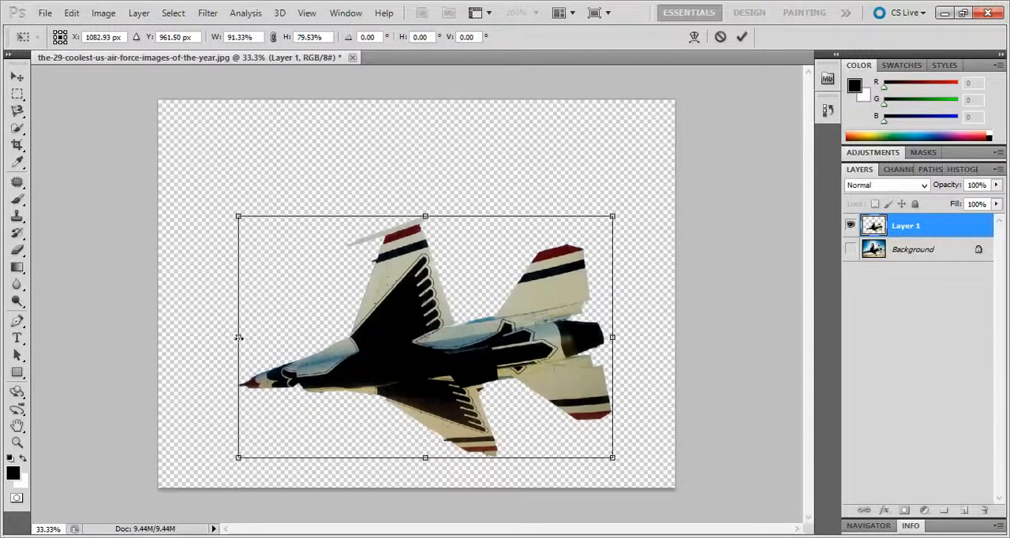
pyautogui.moveTo(239, 338)
pyautogui.mouseDown()
pyautogui.moveTo(198, 338)
pyautogui.moveTo(231, 338)
pyautogui.mouseUp()
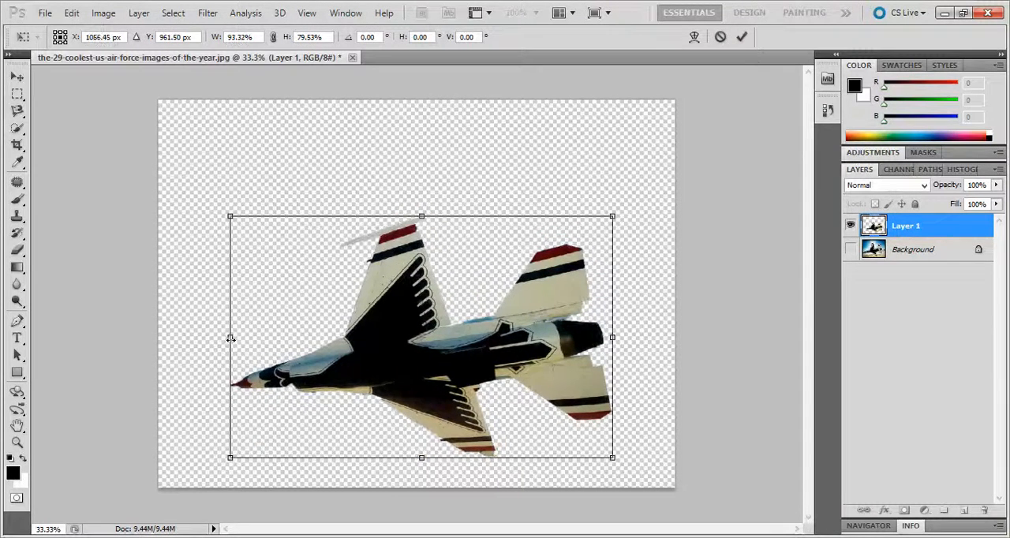
pyautogui.click(721, 37)
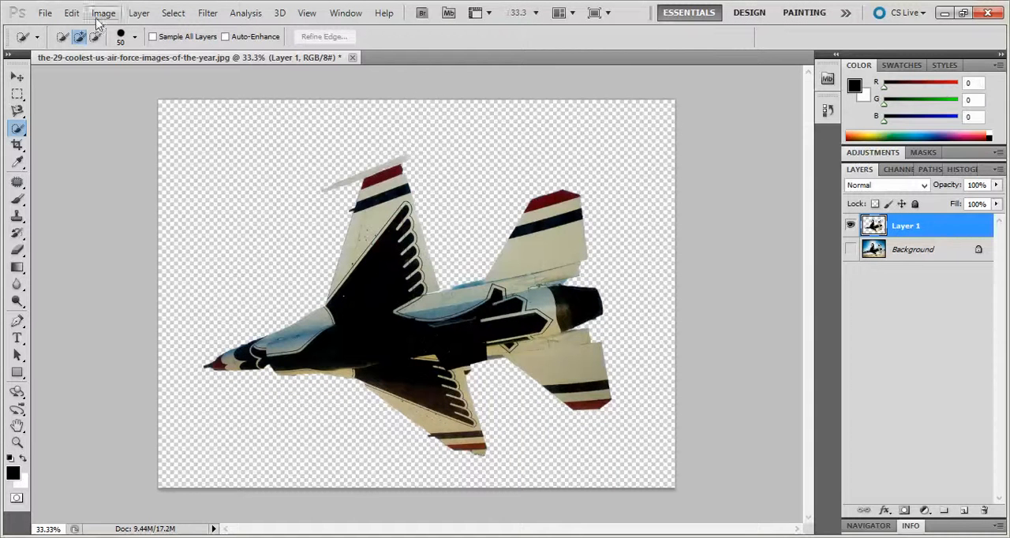
# Try rotating the jet on Layer 1 by about 179°, and discard the rotation.
pyautogui.click(76, 16)
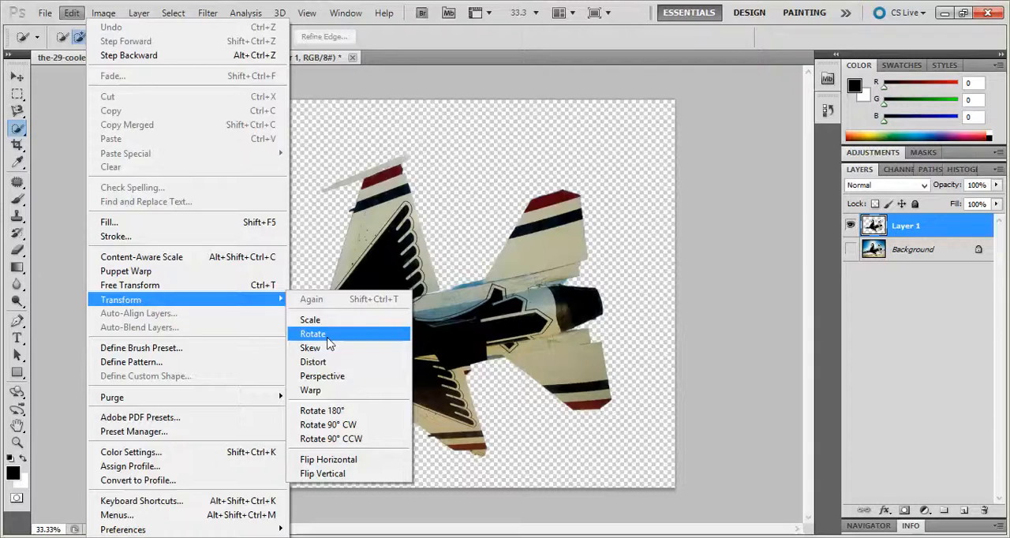
pyautogui.click(325, 341)
pyautogui.moveTo(194, 140); pyautogui.dragTo(521, 387)
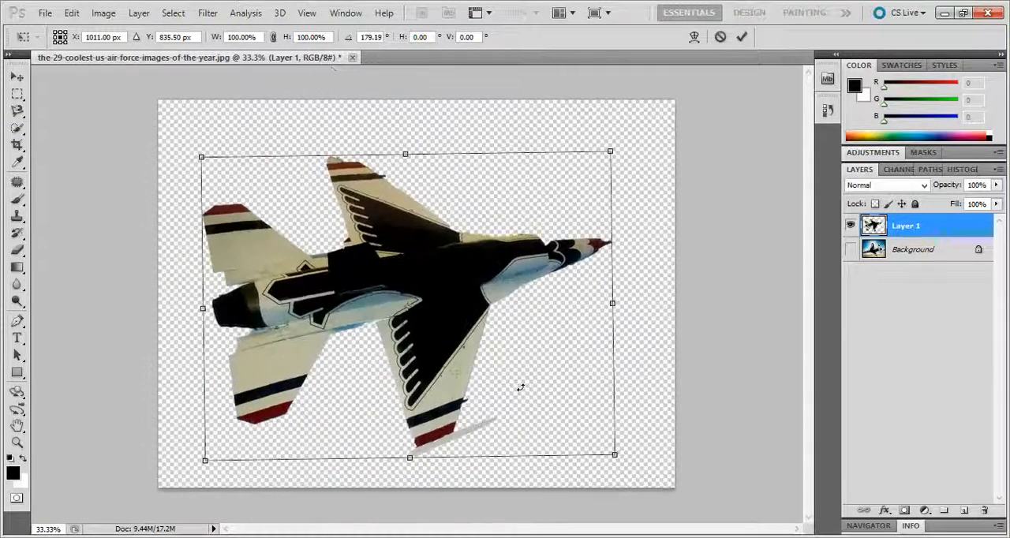
pyautogui.click(721, 37)
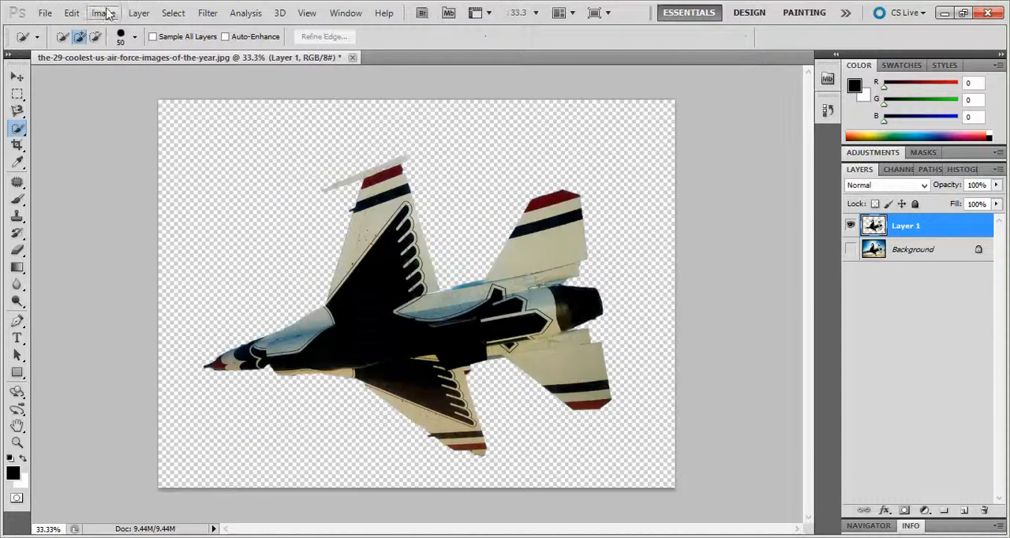
# Try skewing the jet by its upper-left corner, bottom edge and upper-right corner, and discard the transform.
pyautogui.click(71, 13)
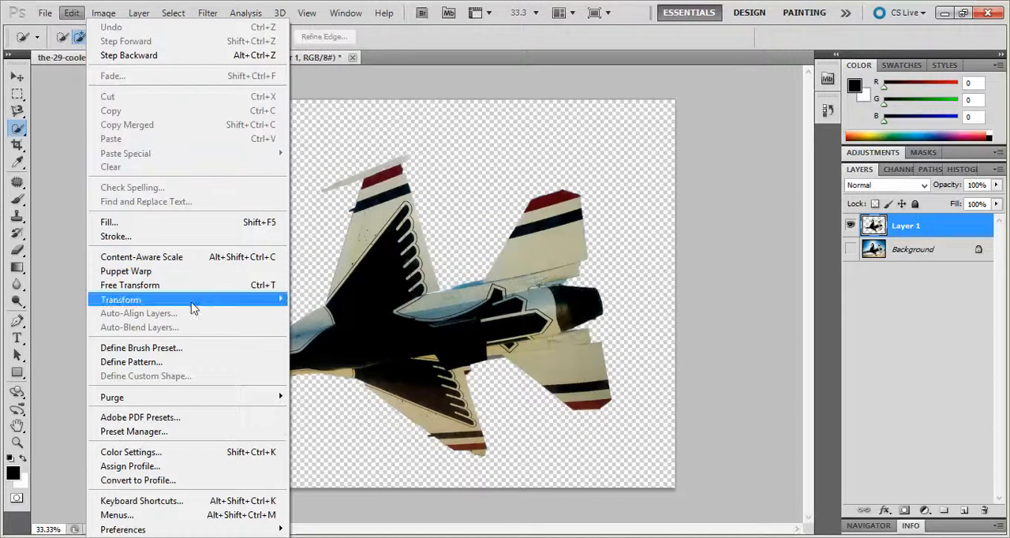
pyautogui.moveTo(194, 308)
pyautogui.click(339, 348)
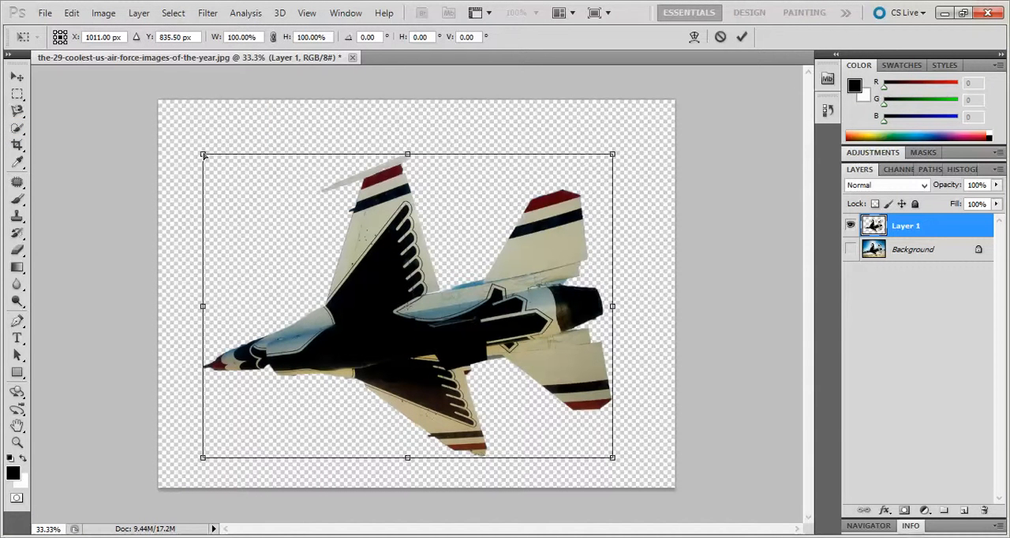
pyautogui.moveTo(204, 155); pyautogui.dragTo(322, 153)
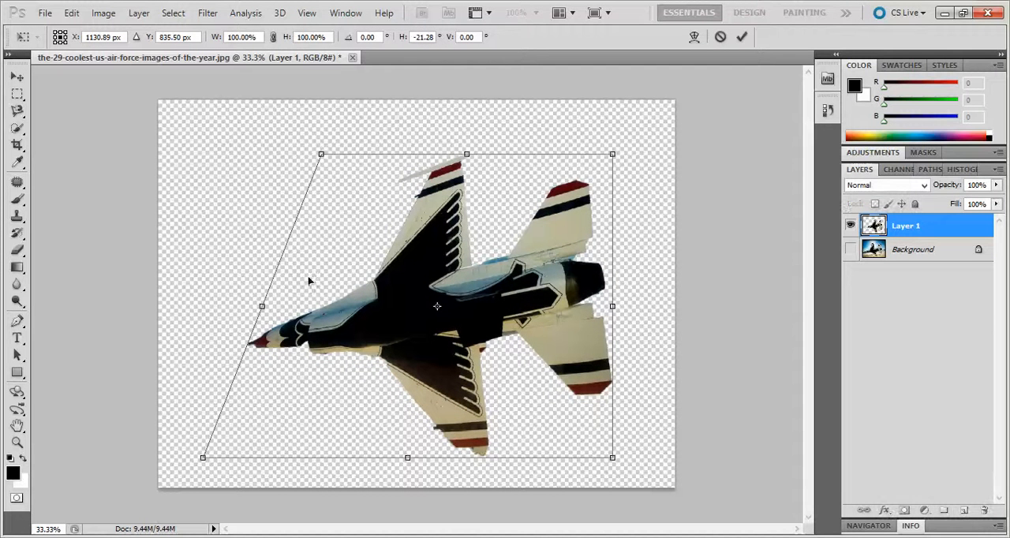
pyautogui.moveTo(322, 154); pyautogui.dragTo(200, 135)
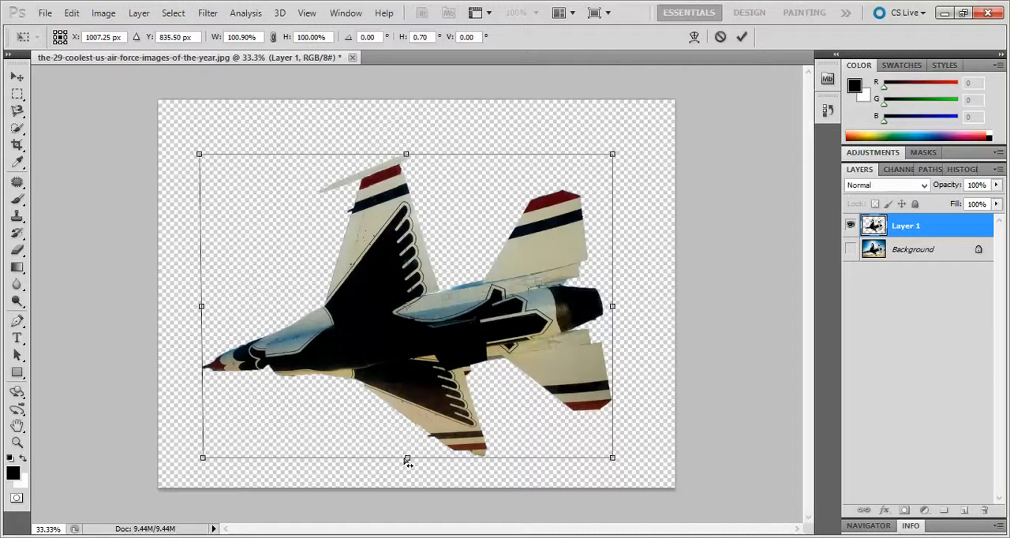
pyautogui.moveTo(409, 462); pyautogui.dragTo(518, 461)
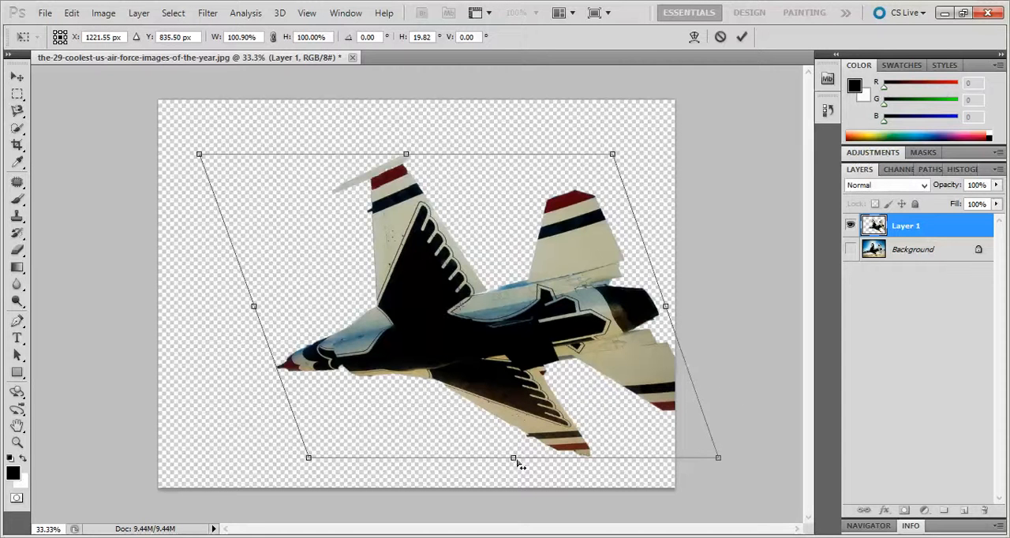
pyautogui.moveTo(518, 465); pyautogui.dragTo(410, 467)
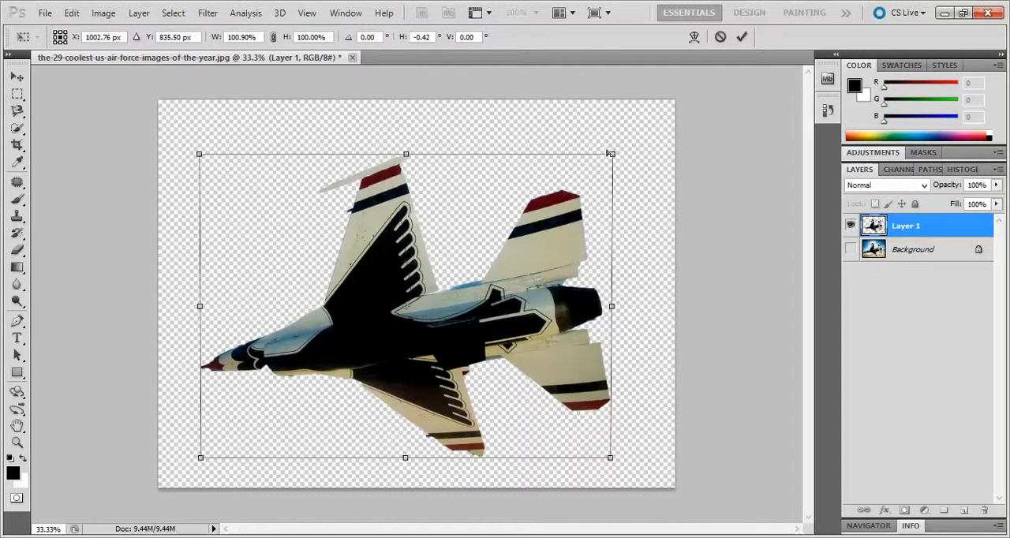
pyautogui.moveTo(613, 156); pyautogui.dragTo(612, 307)
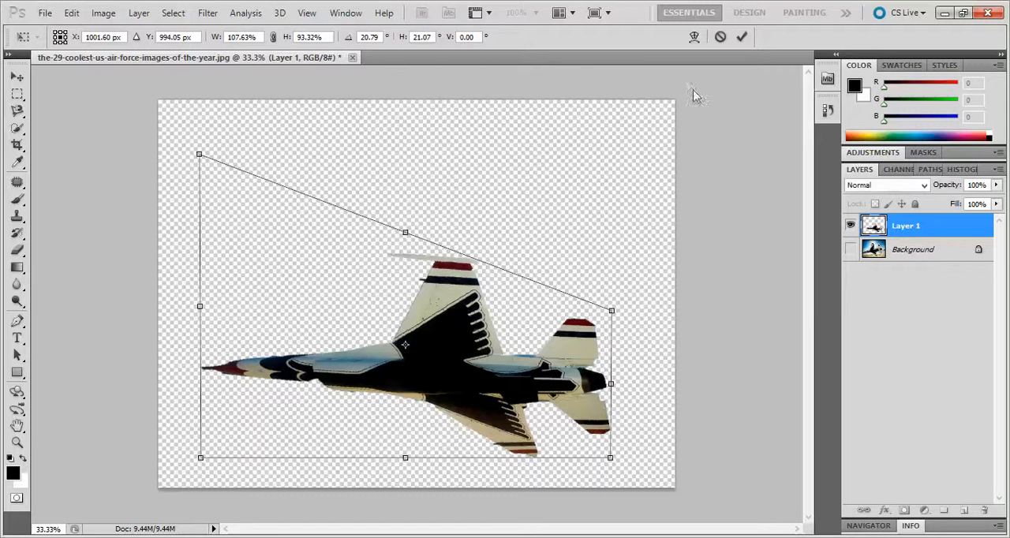
pyautogui.click(719, 37)
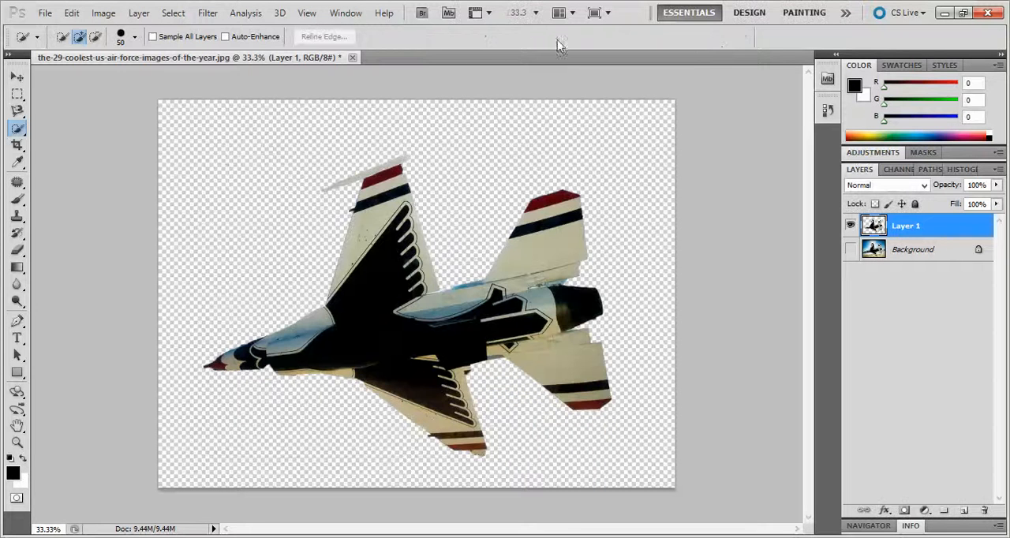
# Try distorting the jet by moving its upper-left corner inward and back and lowering its top edge, and discard the transform.
pyautogui.click(72, 12)
pyautogui.moveTo(140, 300)
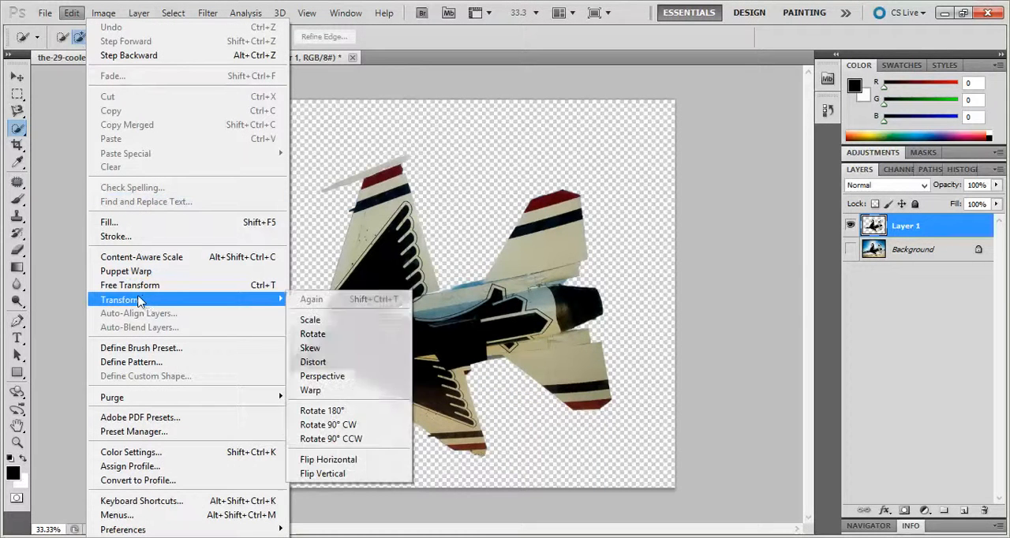
pyautogui.click(315, 364)
pyautogui.moveTo(204, 155); pyautogui.dragTo(441, 226)
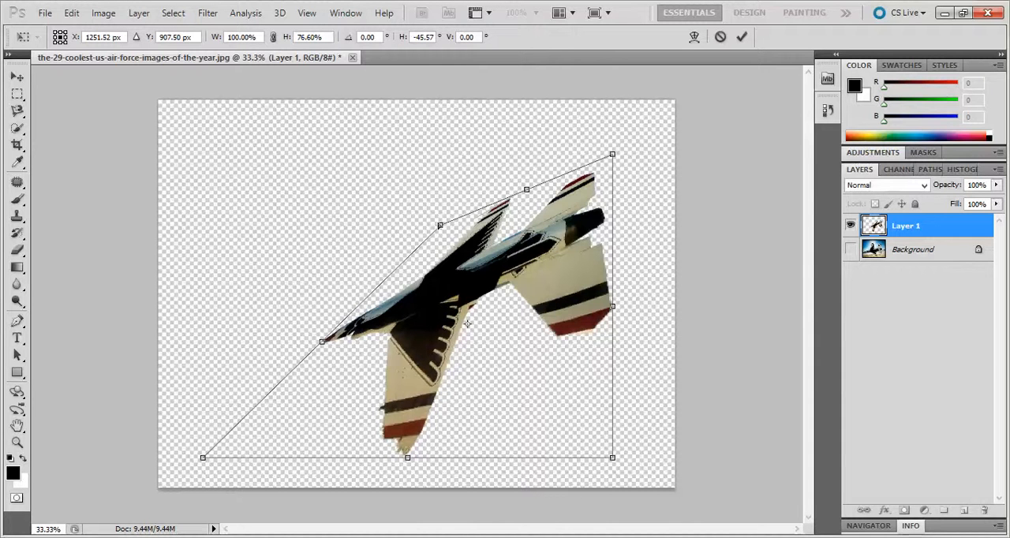
pyautogui.moveTo(441, 226); pyautogui.dragTo(202, 152)
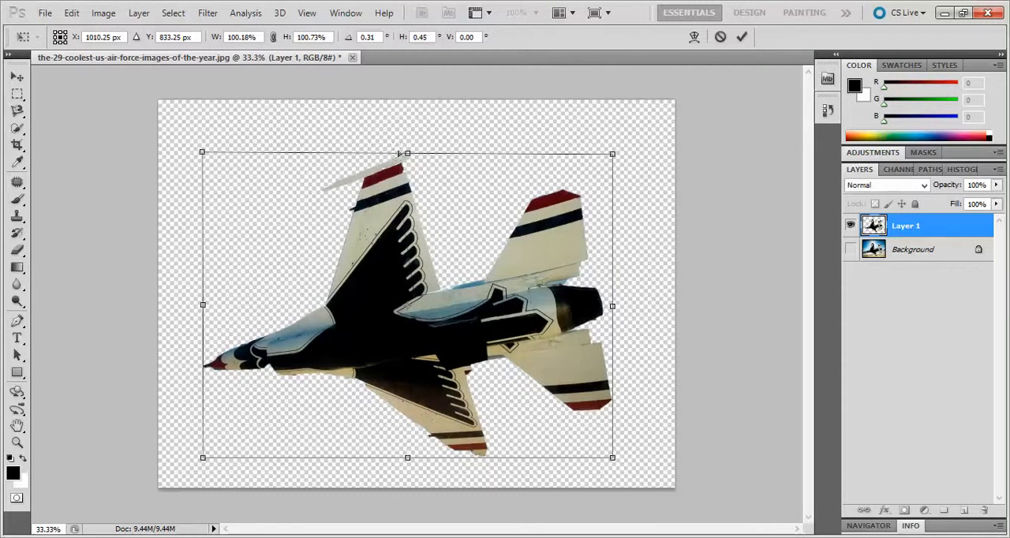
pyautogui.moveTo(407, 154); pyautogui.dragTo(402, 194)
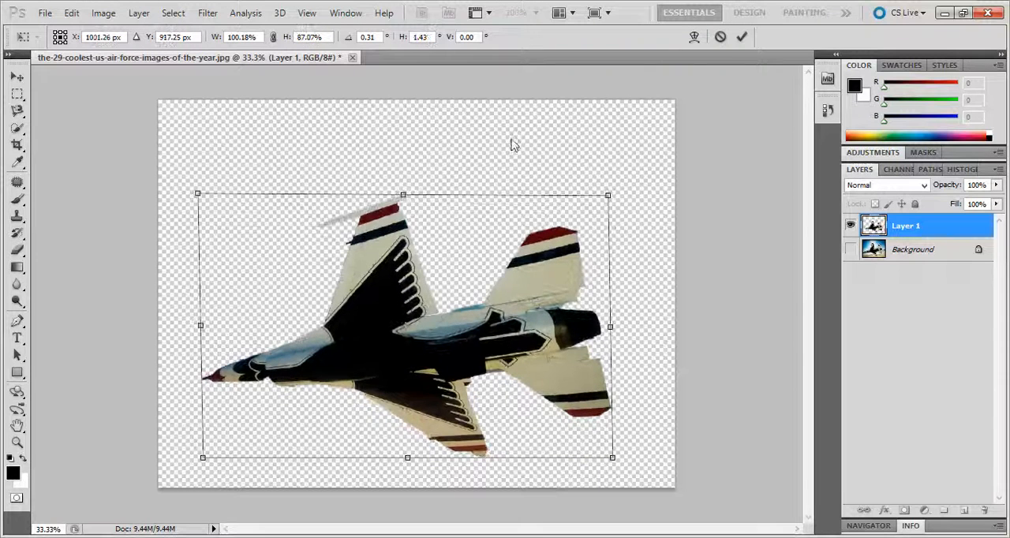
pyautogui.click(719, 37)
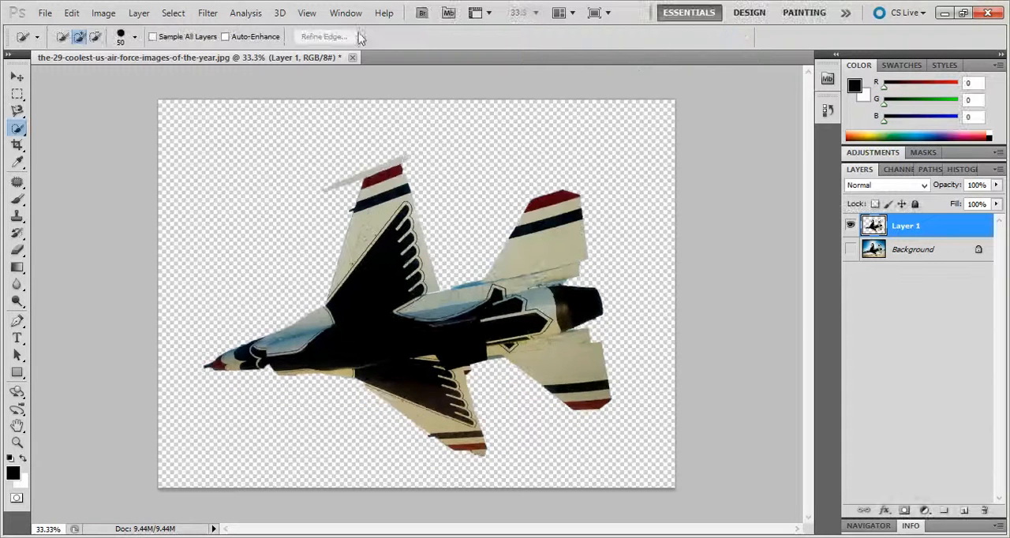
# Try a Perspective transform on the jet, shifting its bottom edge sideways and back and narrowing its top edge, and discard it.
pyautogui.click(71, 14)
pyautogui.moveTo(156, 306)
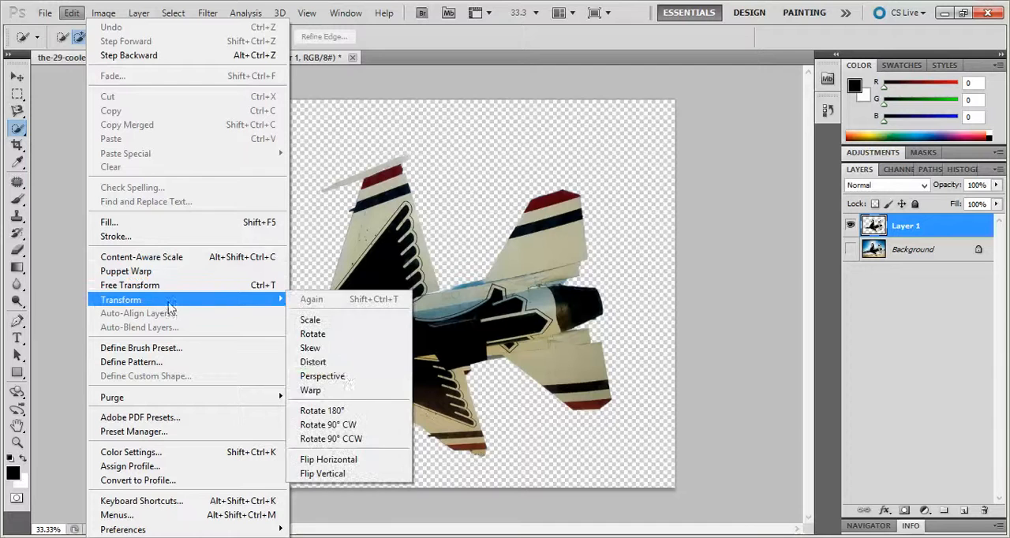
pyautogui.click(341, 372)
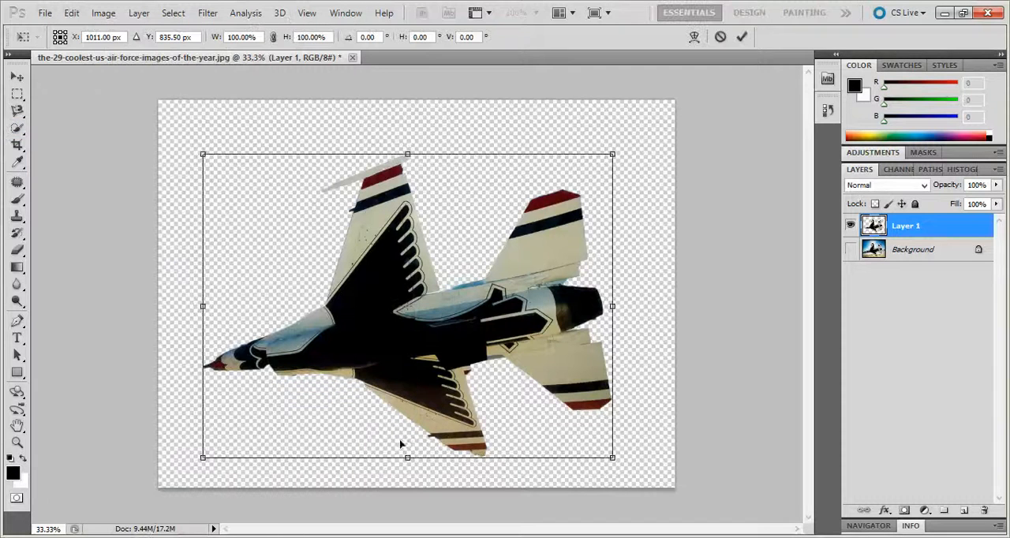
pyautogui.moveTo(412, 465); pyautogui.dragTo(341, 459)
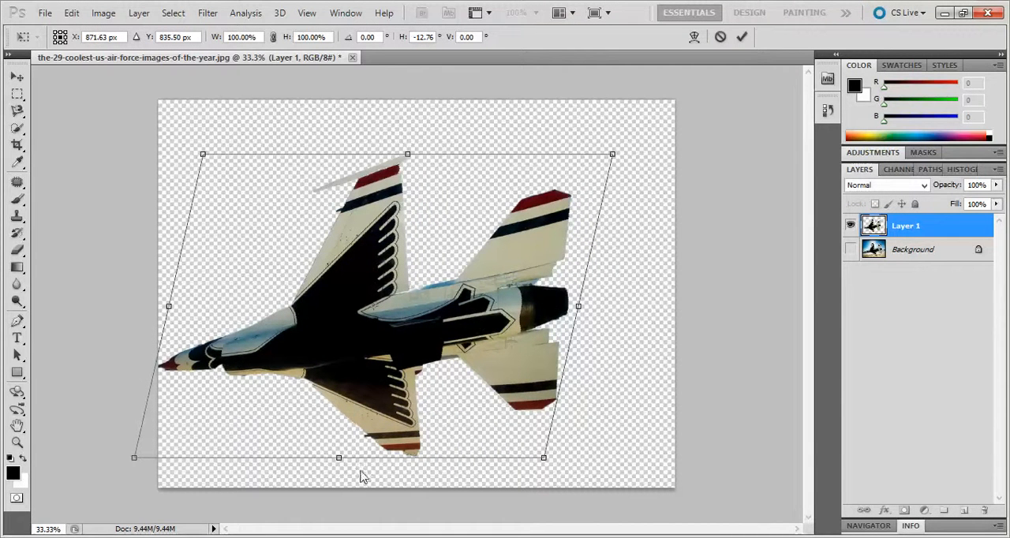
pyautogui.moveTo(344, 465); pyautogui.dragTo(410, 459)
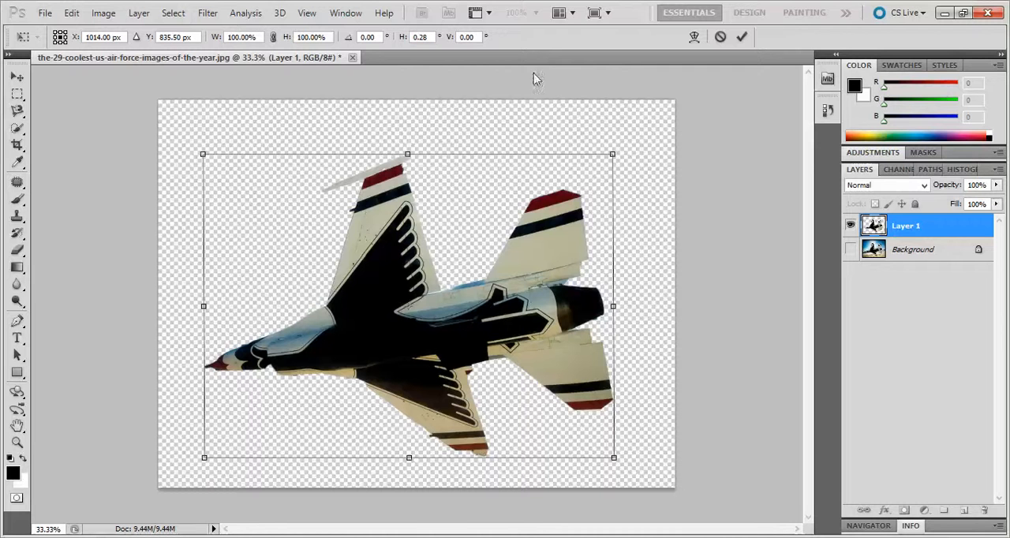
pyautogui.moveTo(615, 156); pyautogui.dragTo(479, 181)
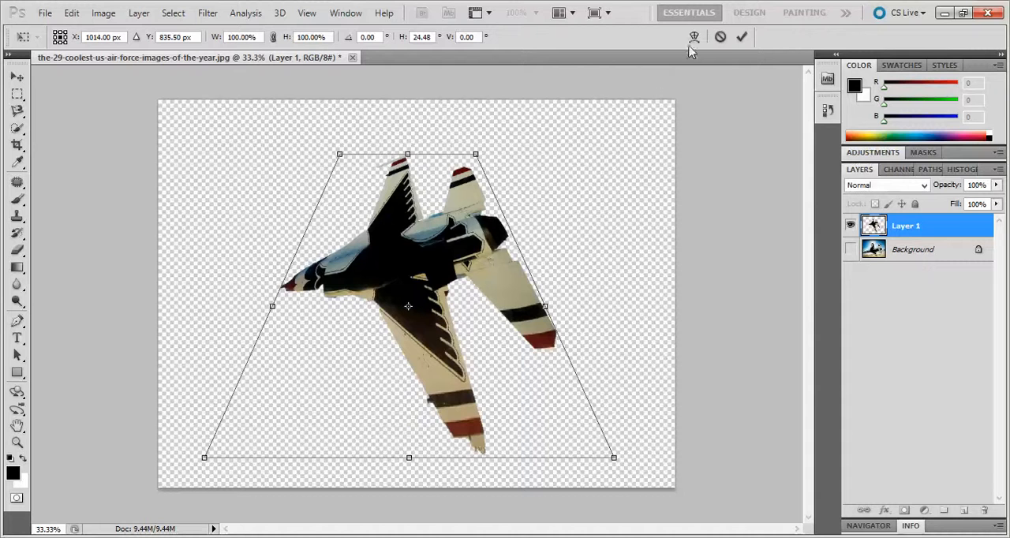
pyautogui.click(721, 37)
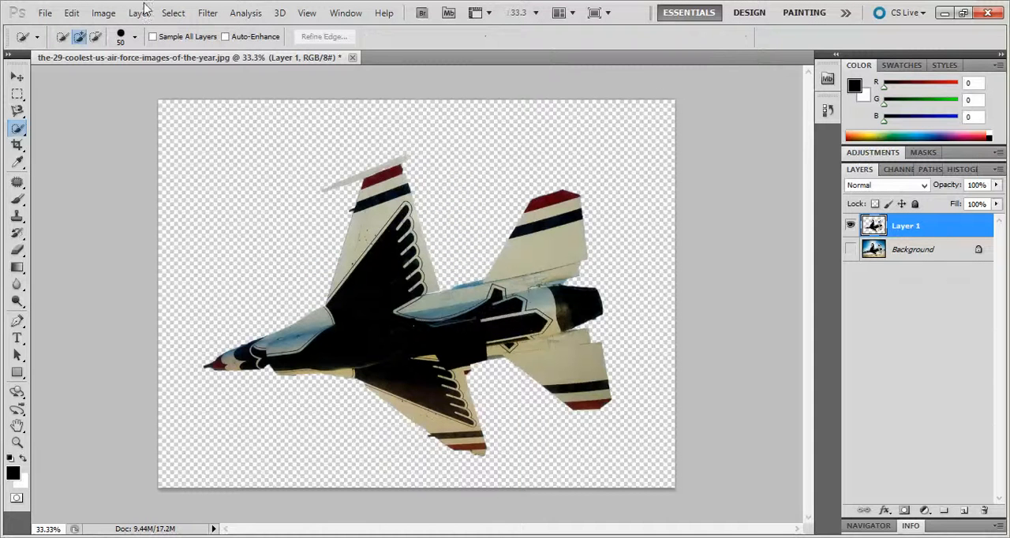
# Try a Warp transform on the jet, pulling the left and top edges of the warp mesh inward.
pyautogui.click(66, 15)
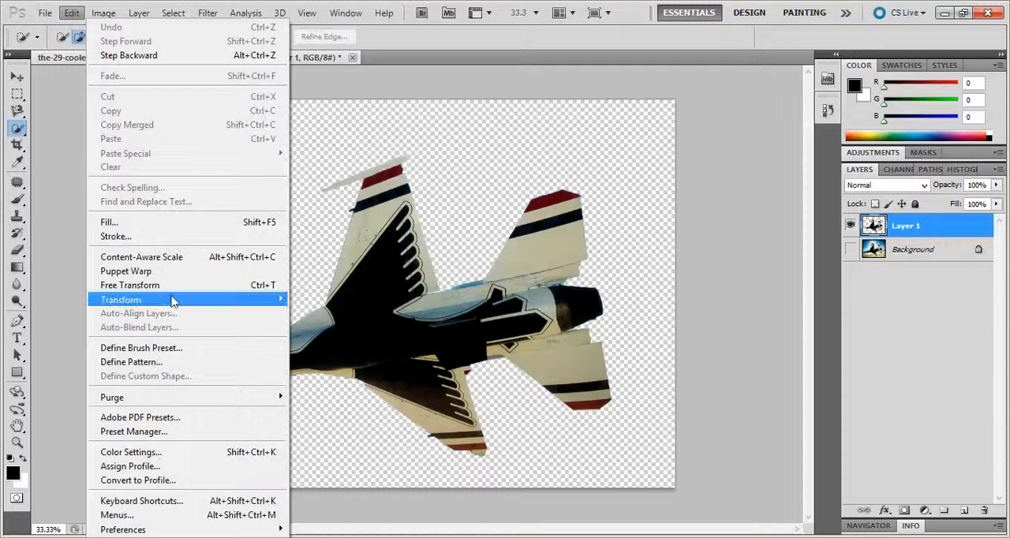
pyautogui.moveTo(178, 301)
pyautogui.click(344, 390)
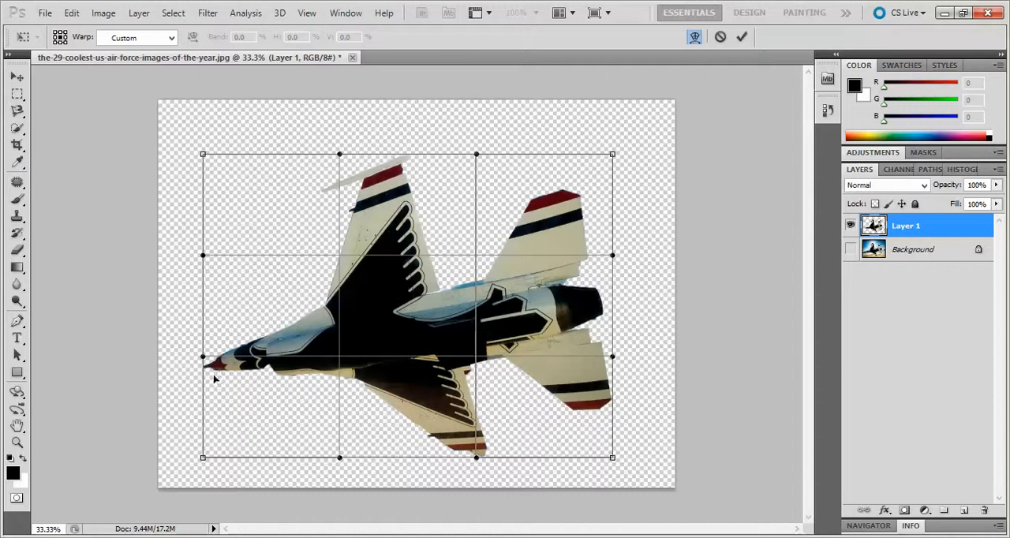
pyautogui.moveTo(204, 360); pyautogui.dragTo(240, 365)
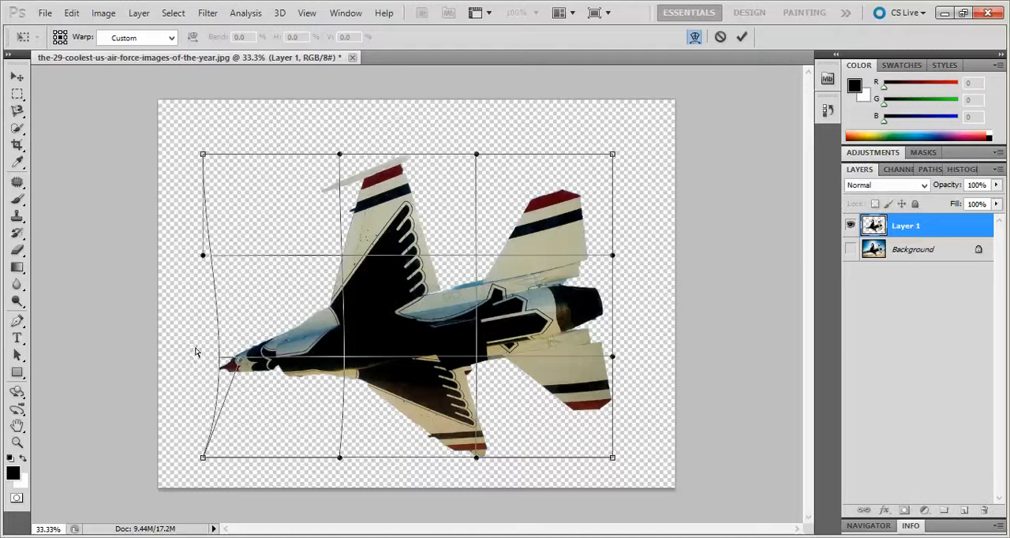
pyautogui.moveTo(240, 363); pyautogui.dragTo(268, 361)
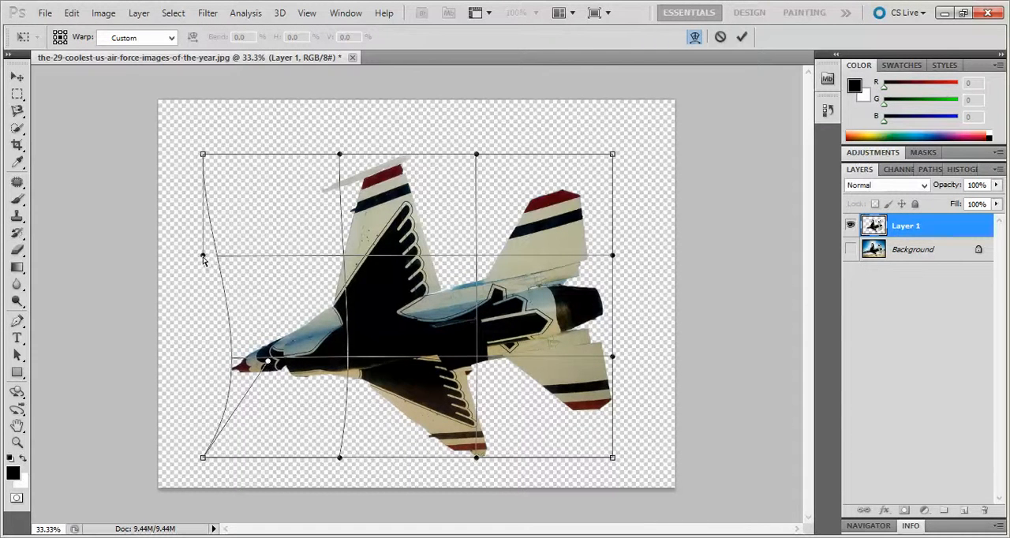
pyautogui.moveTo(203, 257); pyautogui.dragTo(261, 267)
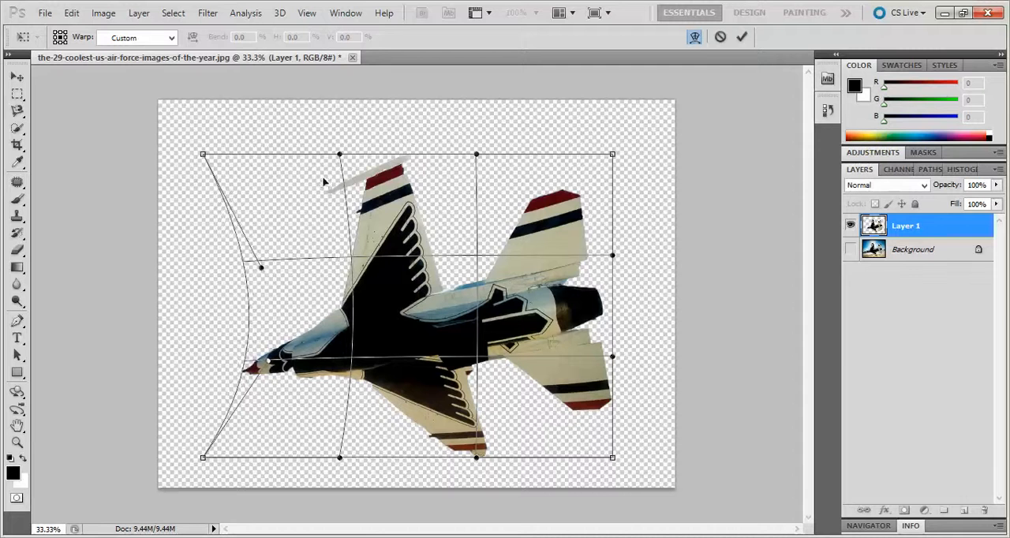
pyautogui.moveTo(342, 160); pyautogui.dragTo(345, 241)
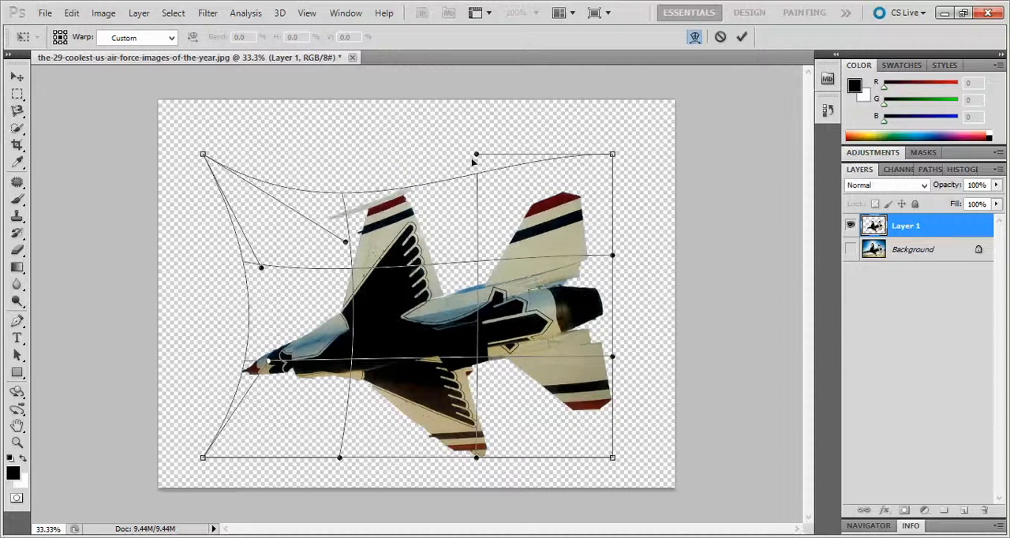
pyautogui.moveTo(476, 155); pyautogui.dragTo(476, 239)
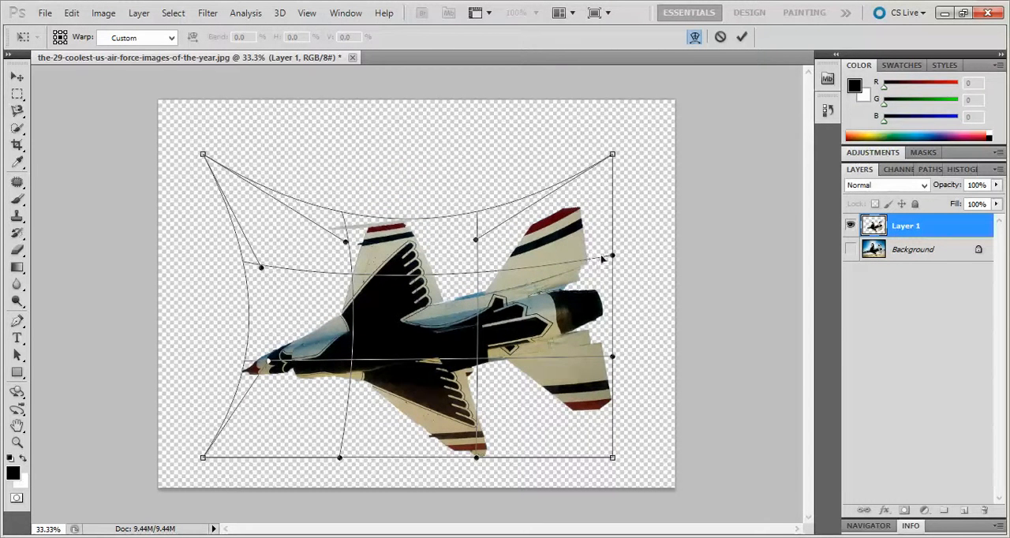
# Try pulling the right, bottom and left edges of the jet's warp mesh further inward, and discard the warp.
pyautogui.moveTo(614, 256); pyautogui.dragTo(537, 261)
pyautogui.moveTo(612, 355); pyautogui.dragTo(549, 362)
pyautogui.moveTo(476, 458); pyautogui.dragTo(467, 390)
pyautogui.moveTo(341, 457); pyautogui.dragTo(341, 393)
pyautogui.moveTo(269, 365); pyautogui.dragTo(287, 358)
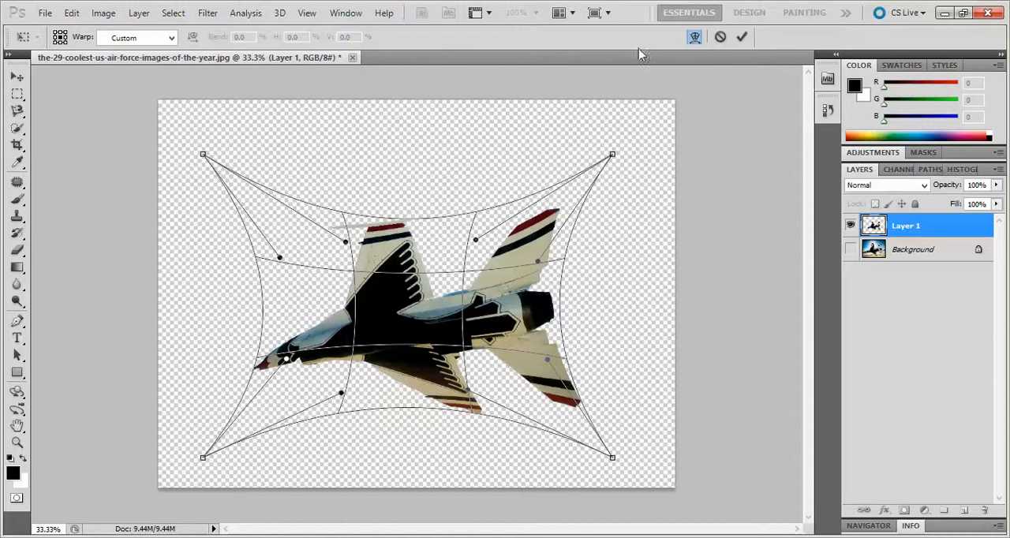
pyautogui.click(720, 37)
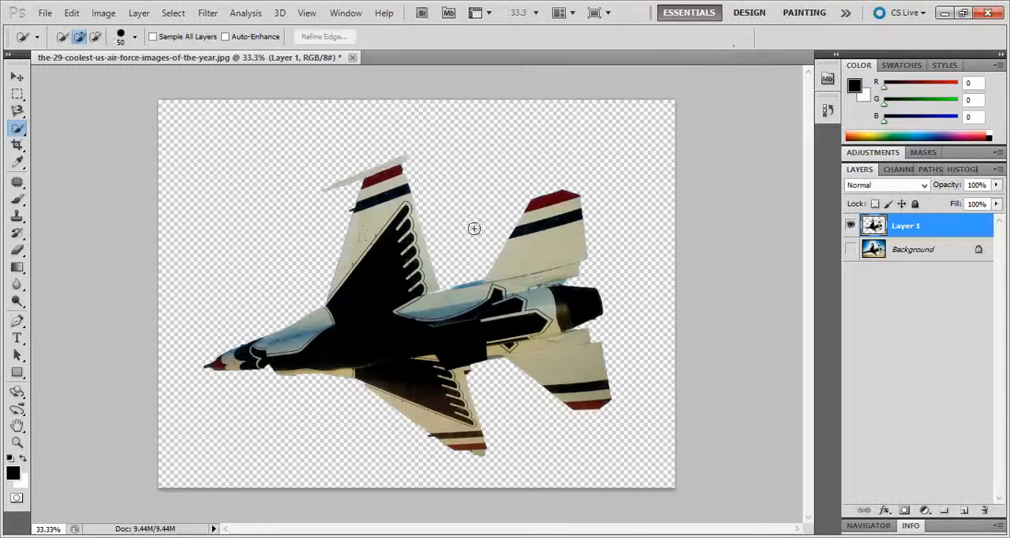
# Rotate the jet on Layer 1 by 180° with the preset Transform rotation.
pyautogui.click(71, 13)
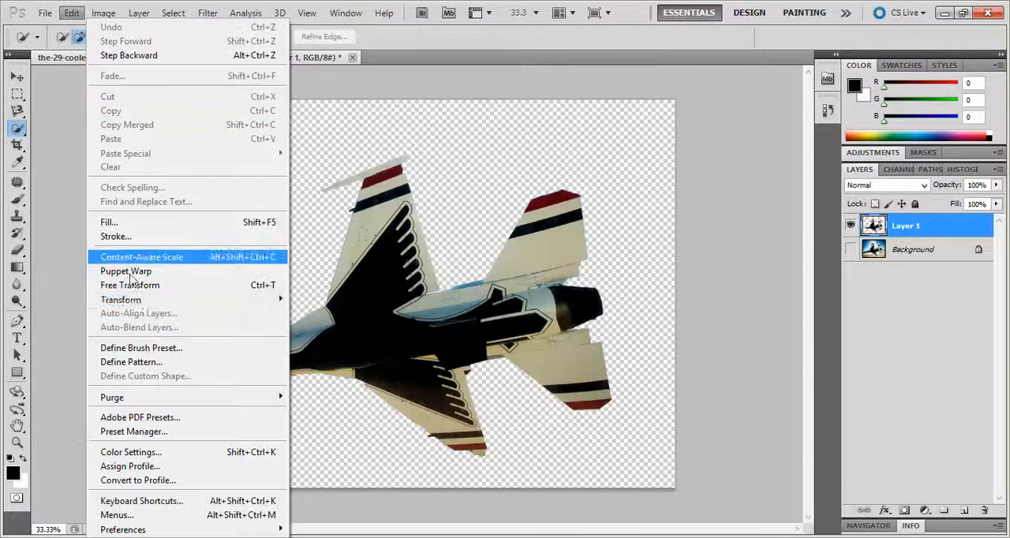
pyautogui.moveTo(142, 300)
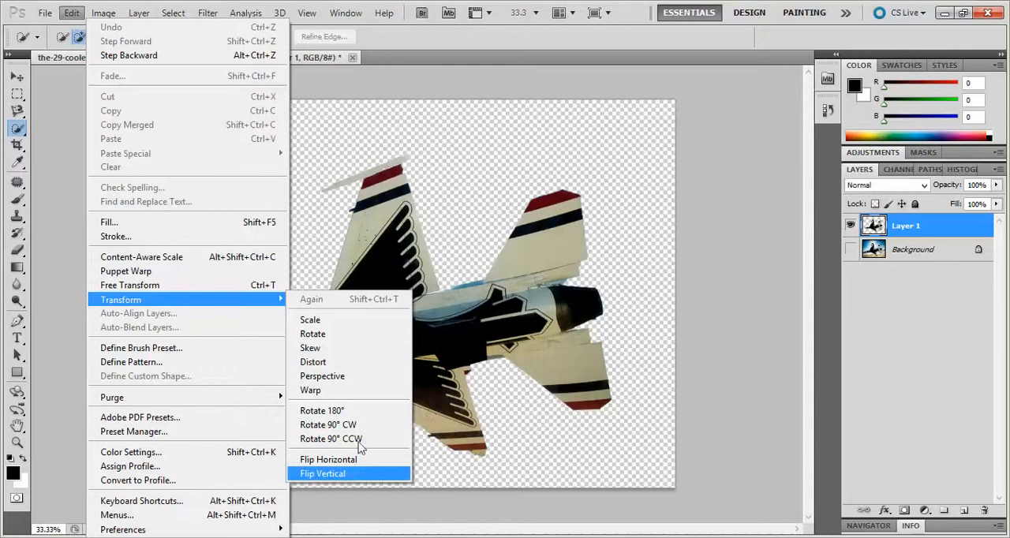
pyautogui.click(358, 411)
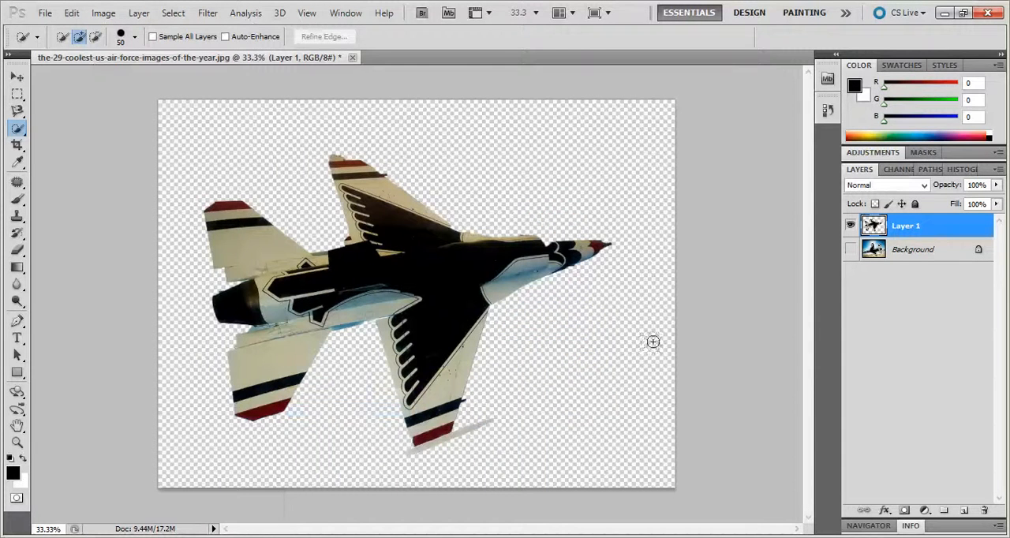
# Flip the jet on Layer 1 horizontally, and flip it vertically.
pyautogui.click(78, 14)
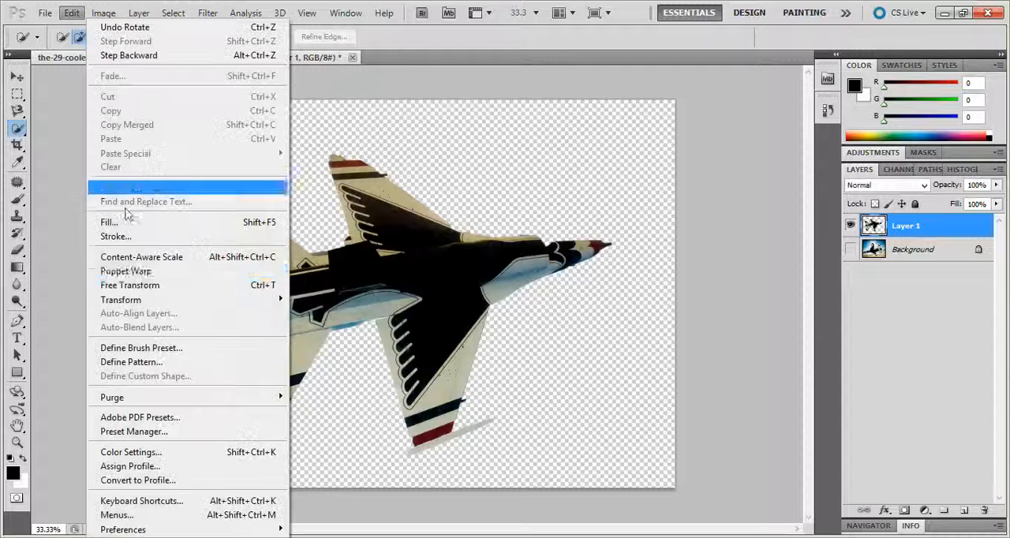
pyautogui.moveTo(150, 302)
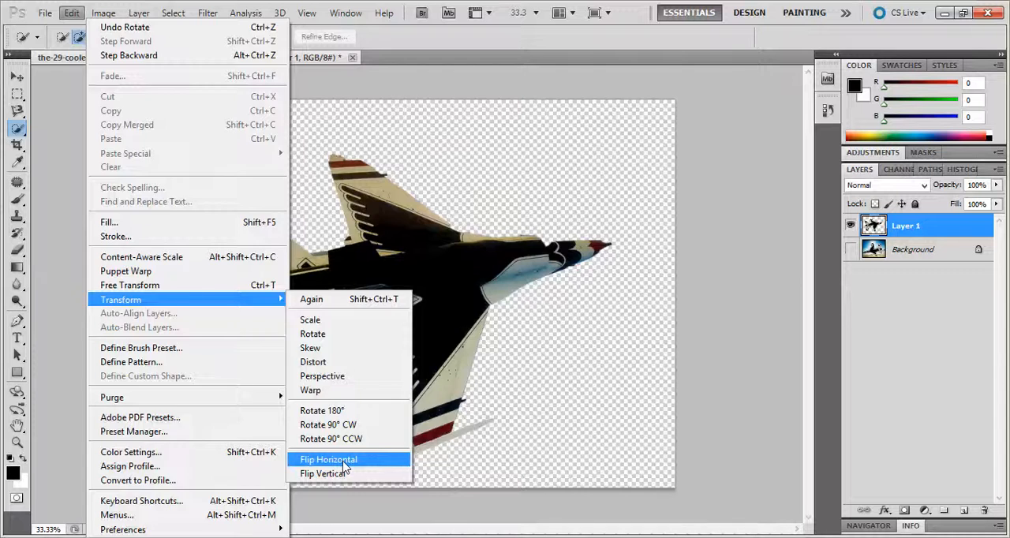
pyautogui.click(332, 460)
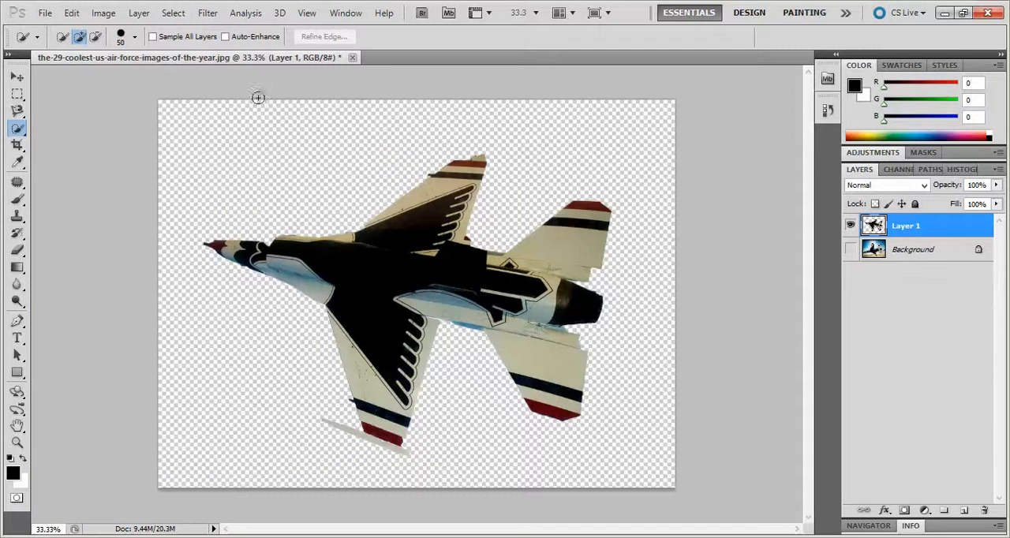
pyautogui.click(71, 13)
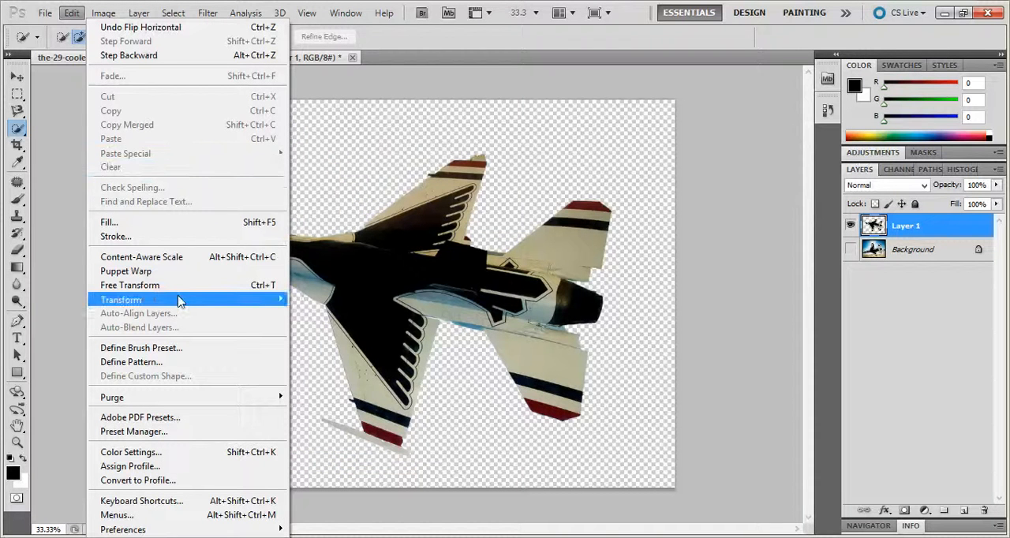
pyautogui.click(359, 472)
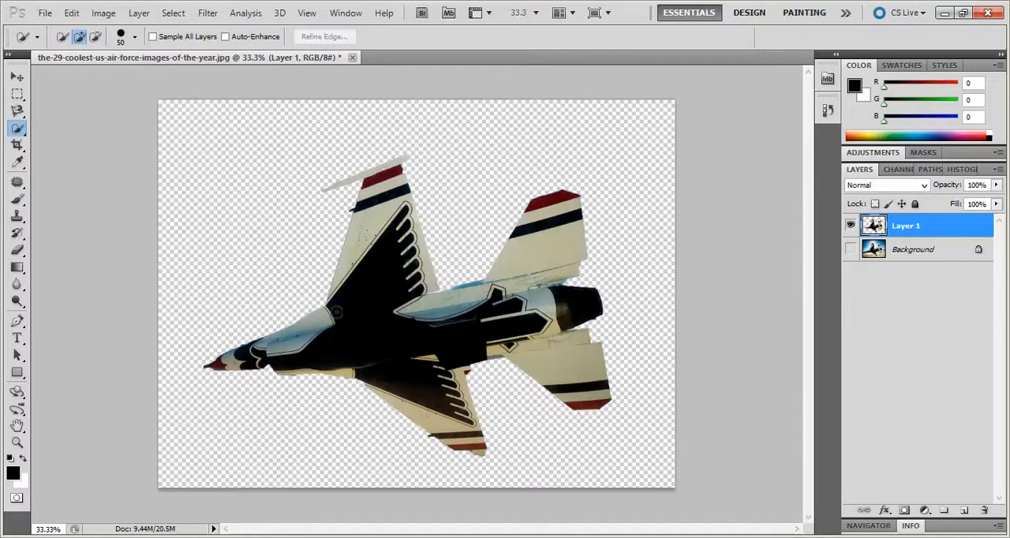
# Start a Free Transform on the jet and shrink it to about 86% width and 92.5% height from its left side and upper-left corner.
pyautogui.click(71, 13)
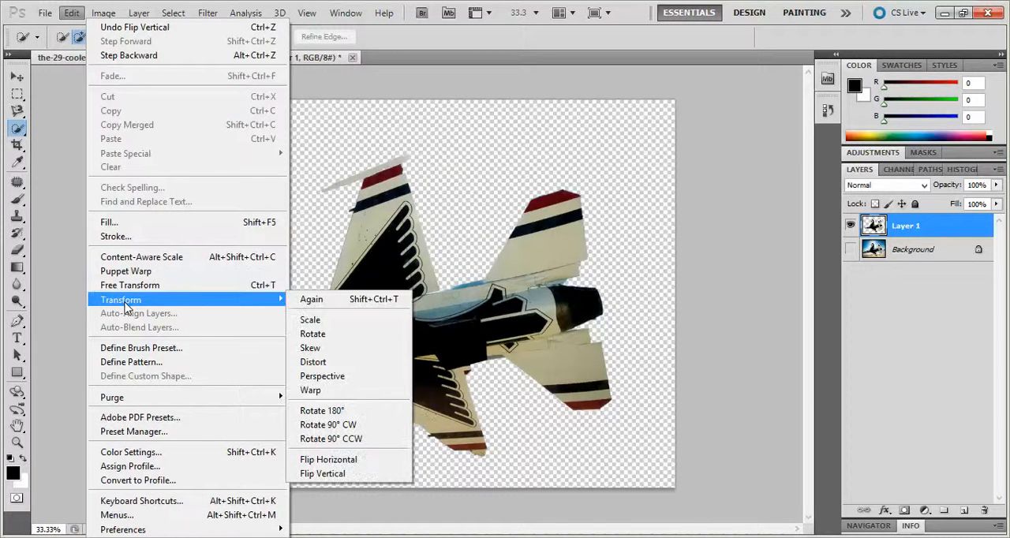
pyautogui.click(157, 286)
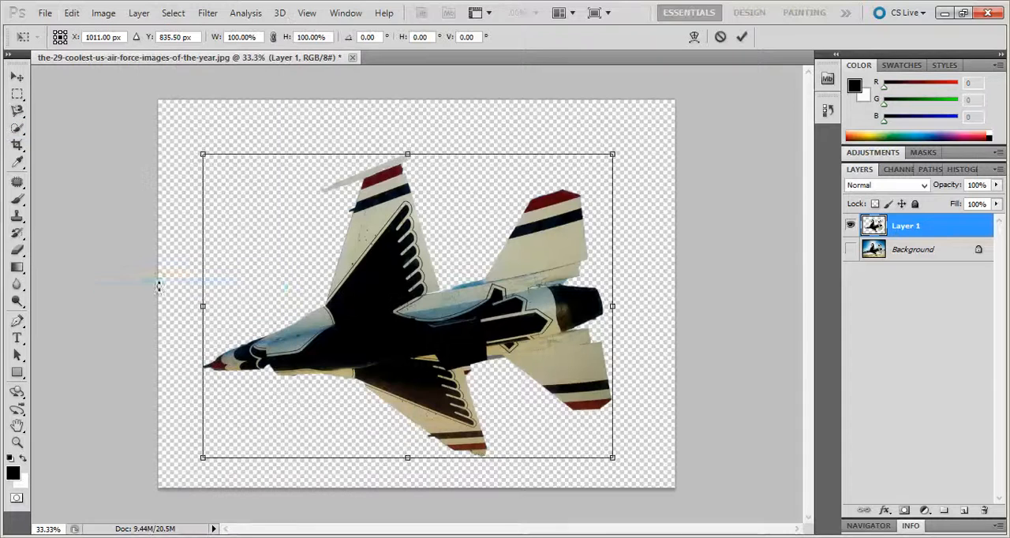
pyautogui.moveTo(187, 306); pyautogui.dragTo(226, 306)
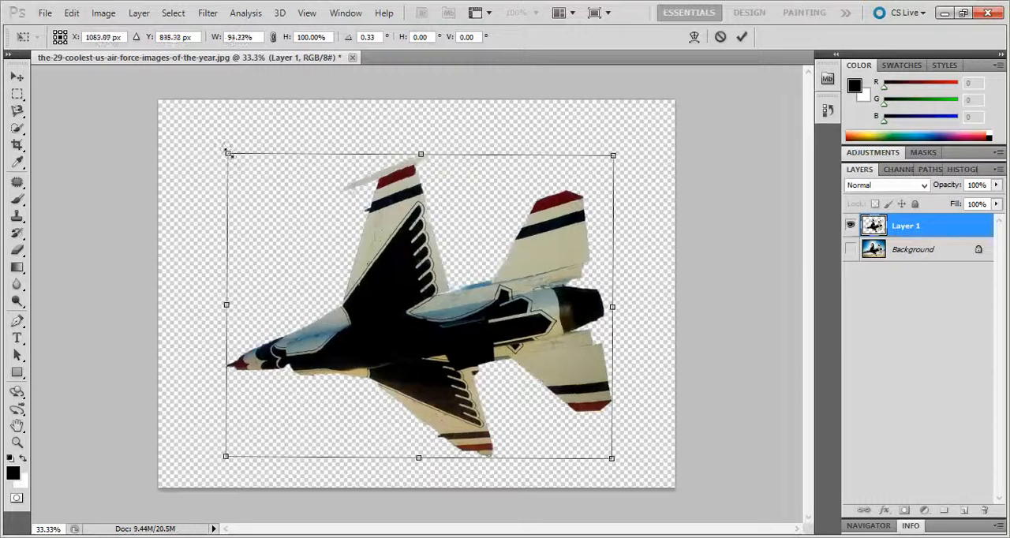
pyautogui.moveTo(228, 153); pyautogui.dragTo(261, 176)
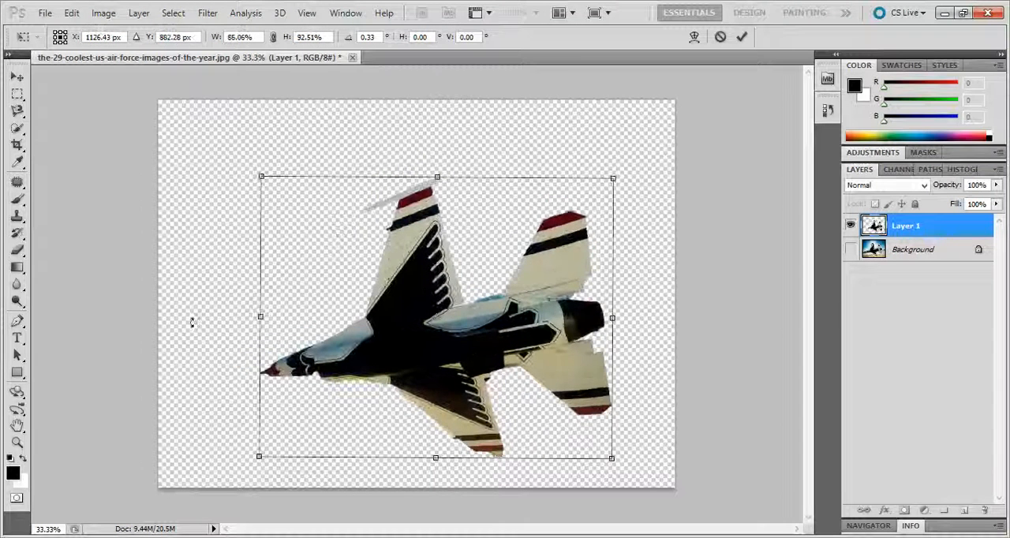
# Rotate the jet to about -1° and enlarge it to about 91% width and 98.5% height within the Free Transform.
pyautogui.click(72, 13)
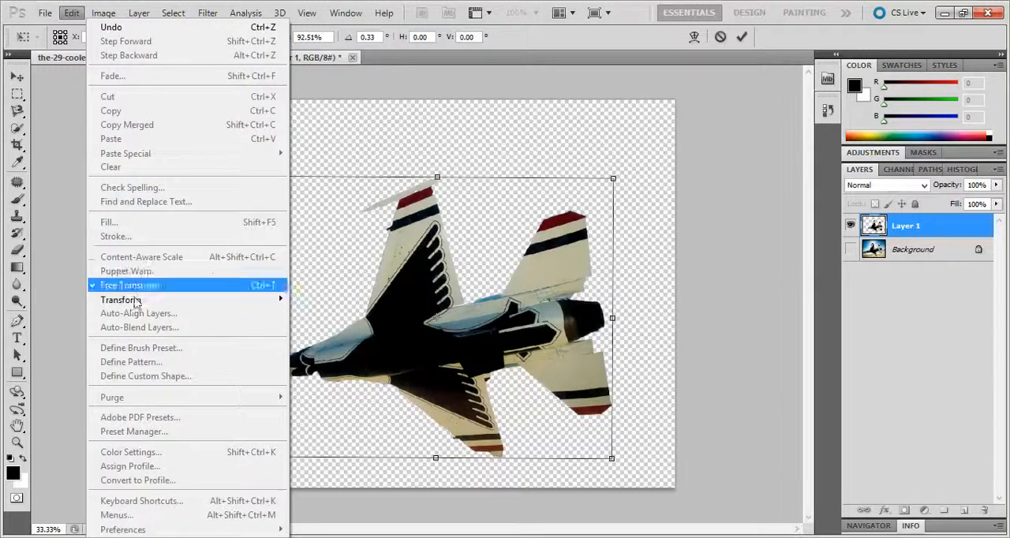
pyautogui.click(342, 142)
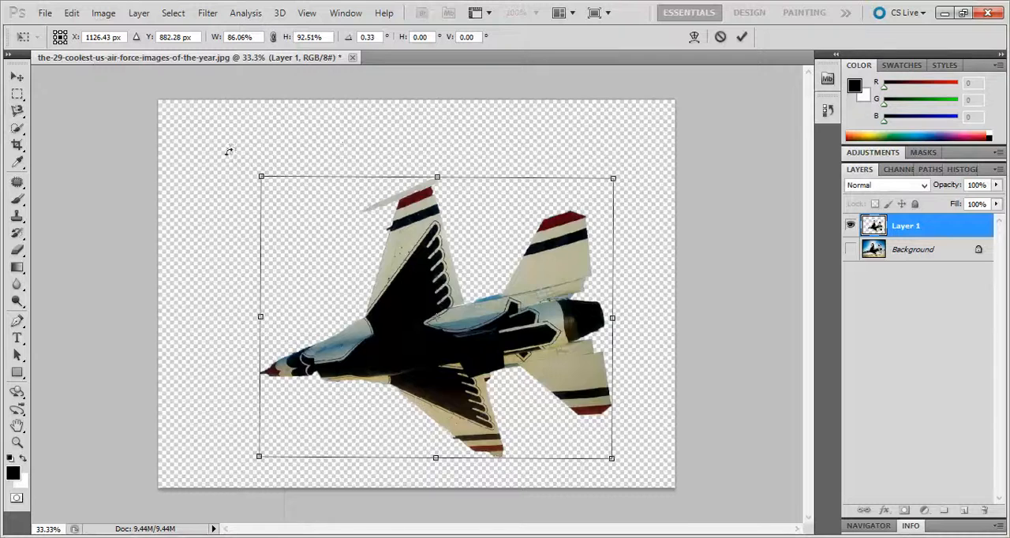
pyautogui.moveTo(227, 152)
pyautogui.mouseDown()
pyautogui.moveTo(273, 139)
pyautogui.moveTo(235, 198)
pyautogui.moveTo(234, 165)
pyautogui.moveTo(282, 208)
pyautogui.moveTo(232, 158)
pyautogui.moveTo(200, 161)
pyautogui.moveTo(223, 137)
pyautogui.mouseUp()
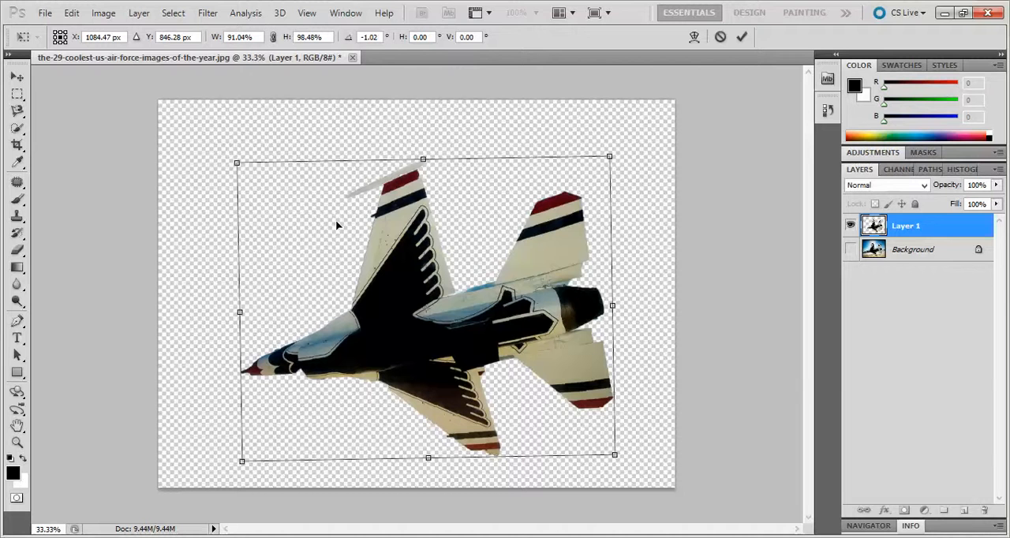